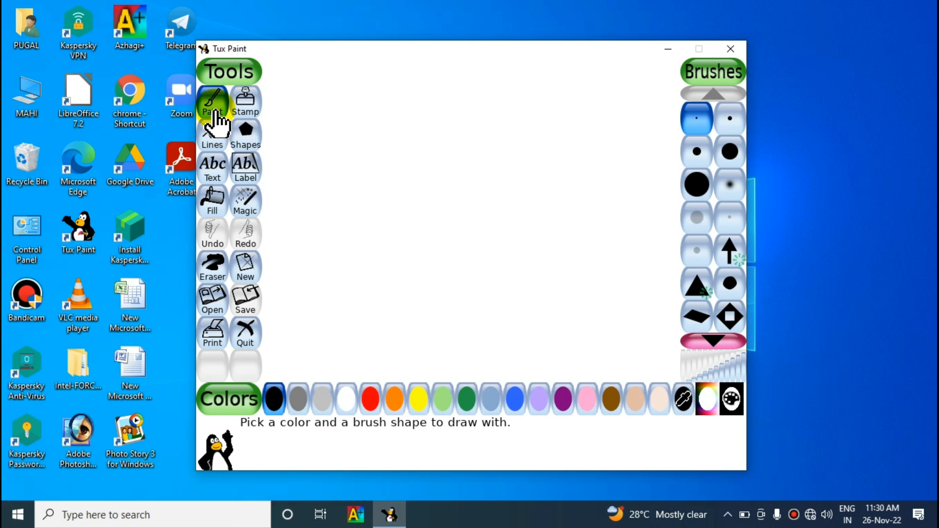
Paint three separate freehand black circles, using the smallest, the second-smallest and the largest solid round brush
click(212, 100)
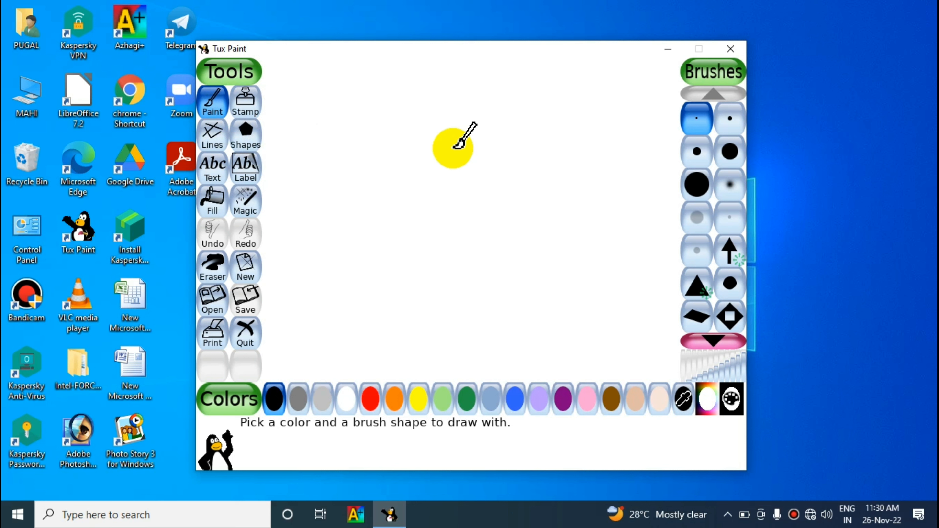
mouse_move(365, 125)
mouse_down()
mouse_move(421, 133)
mouse_move(429, 173)
mouse_move(359, 228)
mouse_move(326, 176)
mouse_move(337, 124)
mouse_move(390, 119)
mouse_up()
click(696, 134)
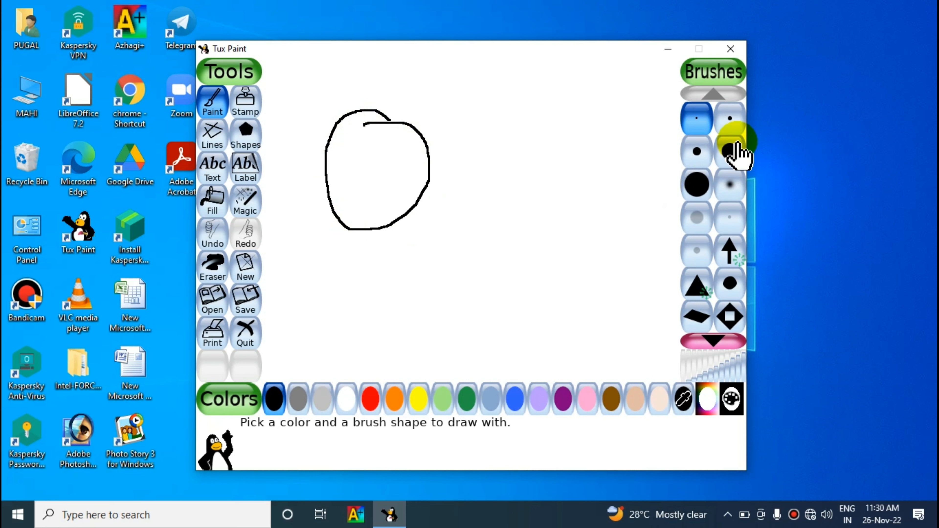
click(730, 120)
mouse_move(542, 149)
mouse_down()
mouse_move(591, 144)
mouse_move(597, 181)
mouse_move(567, 198)
mouse_move(542, 147)
mouse_up()
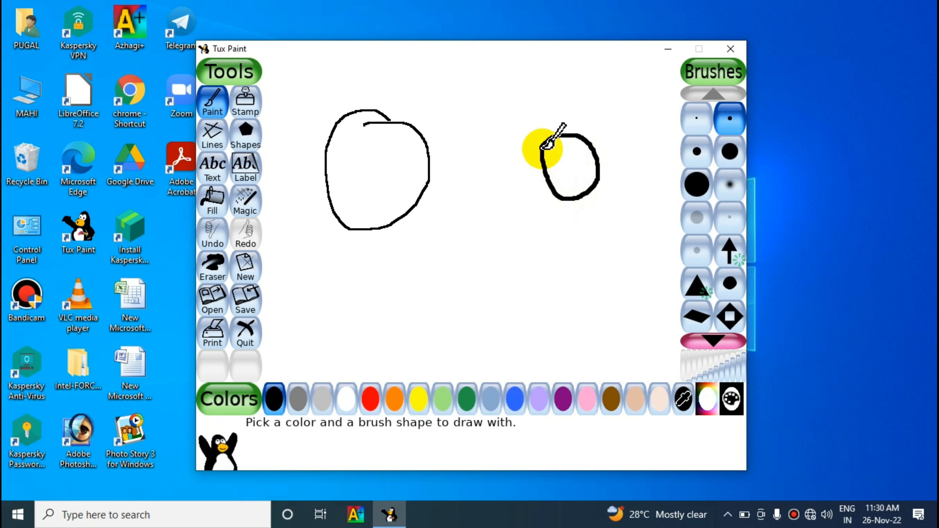
click(695, 186)
mouse_move(468, 279)
mouse_down()
mouse_move(490, 254)
mouse_move(523, 264)
mouse_move(532, 286)
mouse_move(517, 314)
mouse_move(481, 317)
mouse_move(468, 277)
mouse_up()
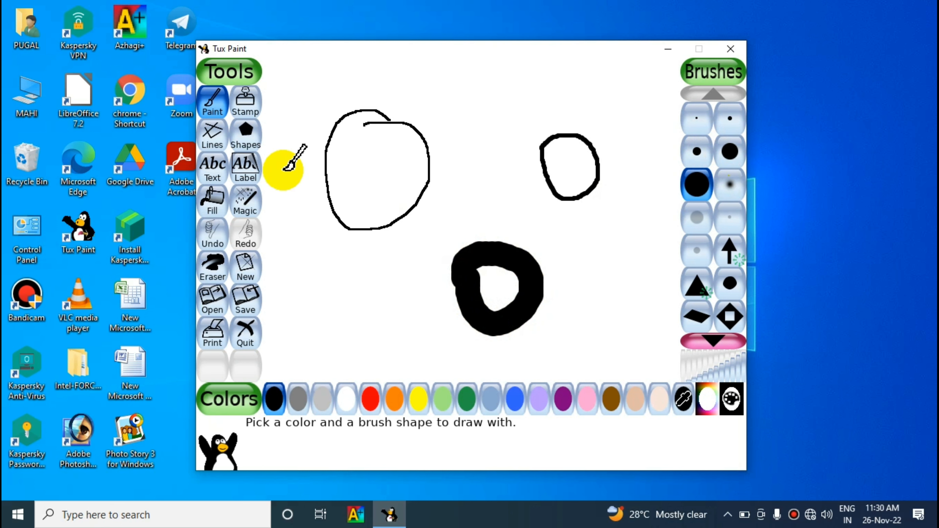
Stamp the penguin with its arm stretched out sideways at the top centre of the canvas
click(245, 101)
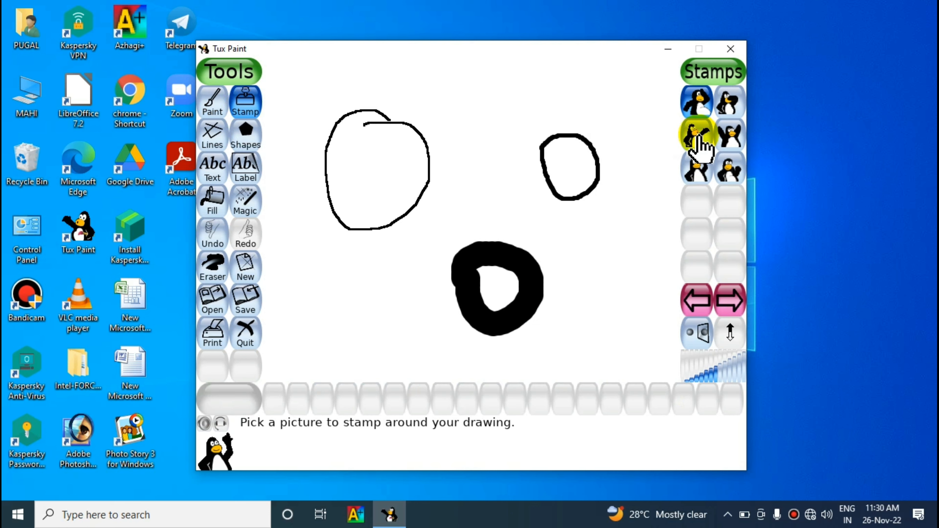
click(698, 138)
click(497, 85)
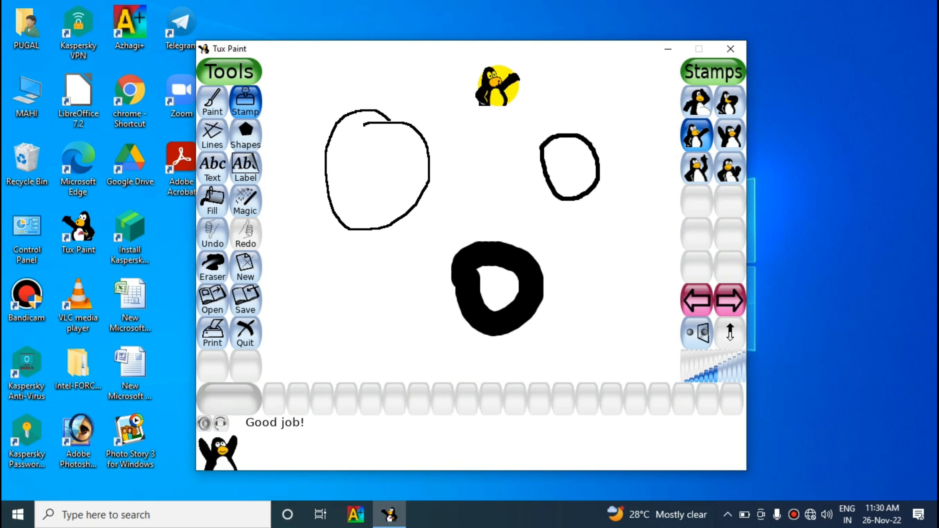
Draw a thin black diagonal line rising between the large thin circle and the thick ring, using the smallest brush
click(212, 138)
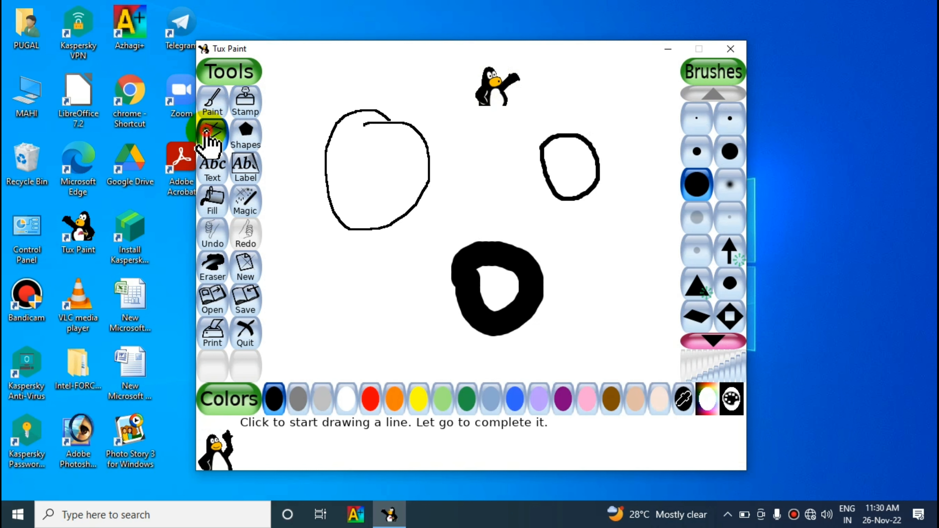
click(694, 120)
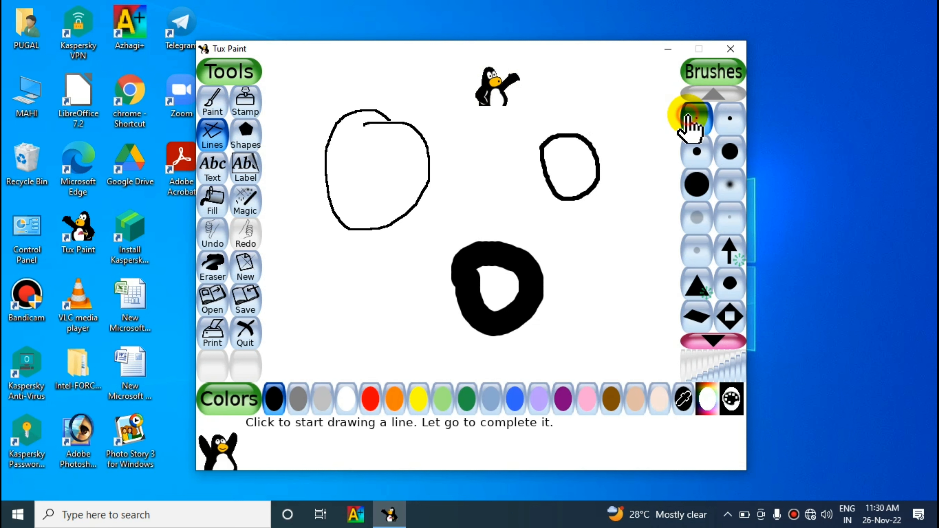
drag(370, 263, 526, 203)
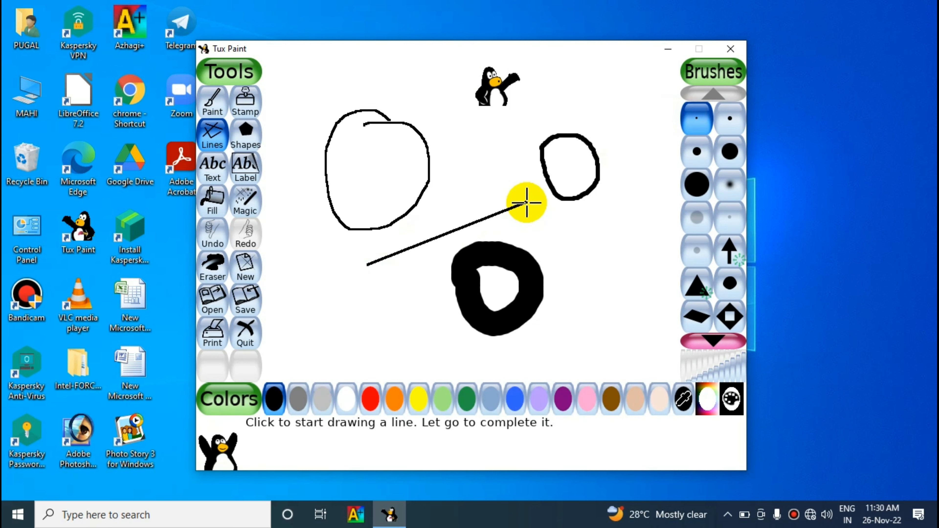
Draw an outlined rectangle below the small circle, rotated about 292 degrees
click(246, 142)
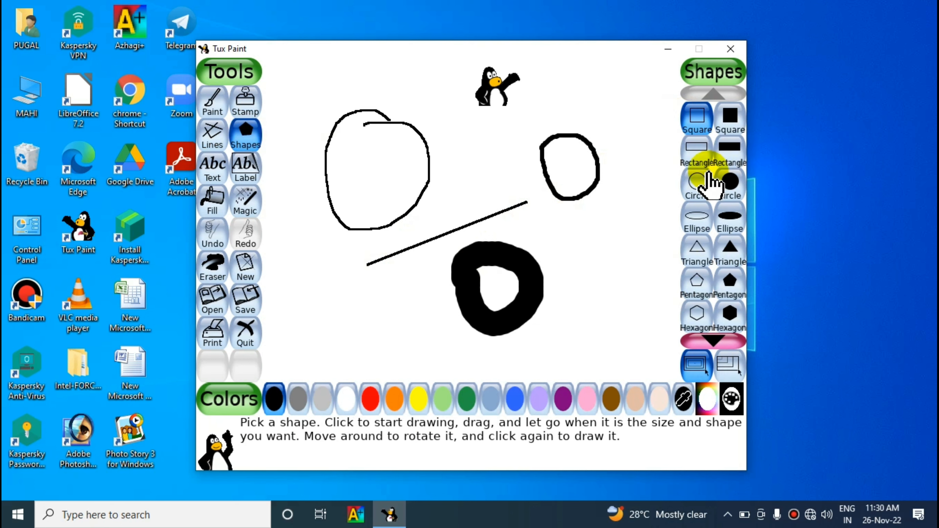
click(697, 149)
mouse_move(584, 232)
mouse_down()
mouse_move(585, 250)
mouse_move(650, 270)
mouse_move(633, 256)
mouse_up()
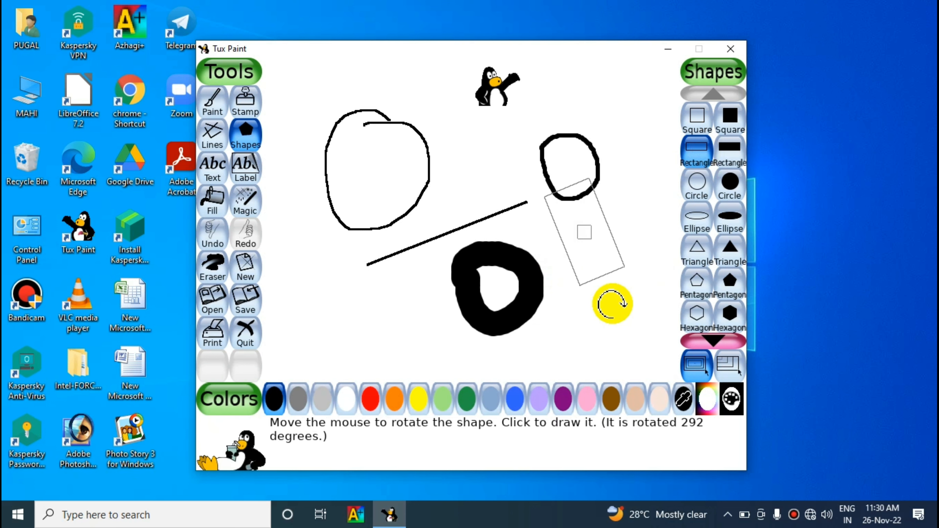
click(613, 304)
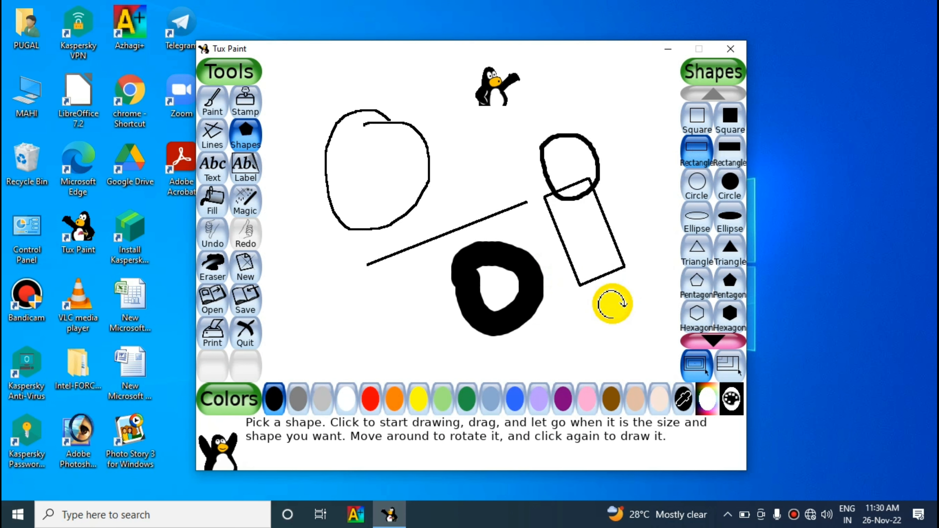
Add a text with the person's name between the large thin circle and the small circle
click(212, 176)
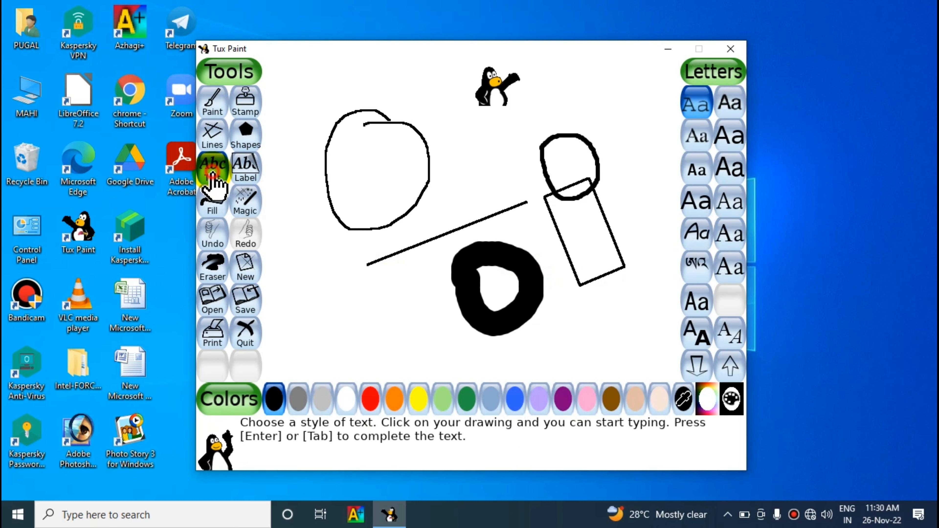
click(451, 156)
text(PUGAL)
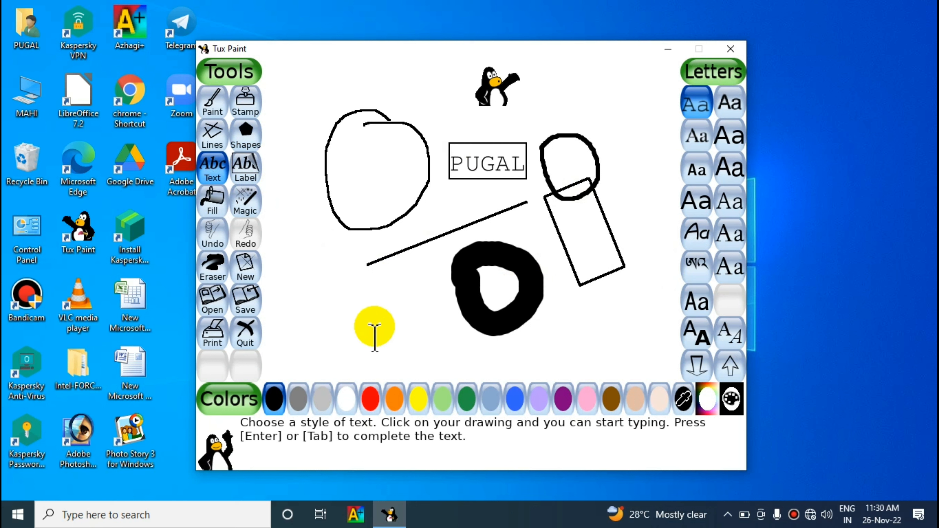
Try red and dark green on the name text, settle on blue, and place it below the diagonal line
click(371, 398)
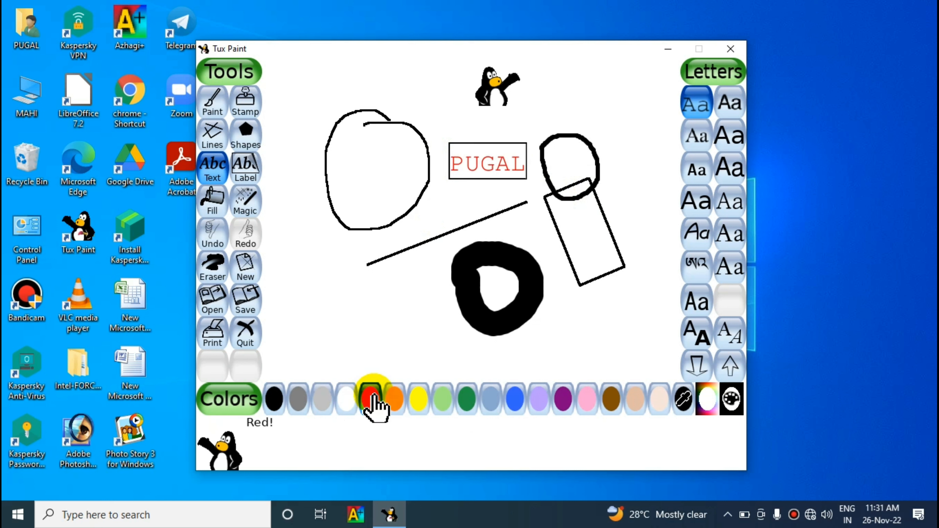
click(467, 399)
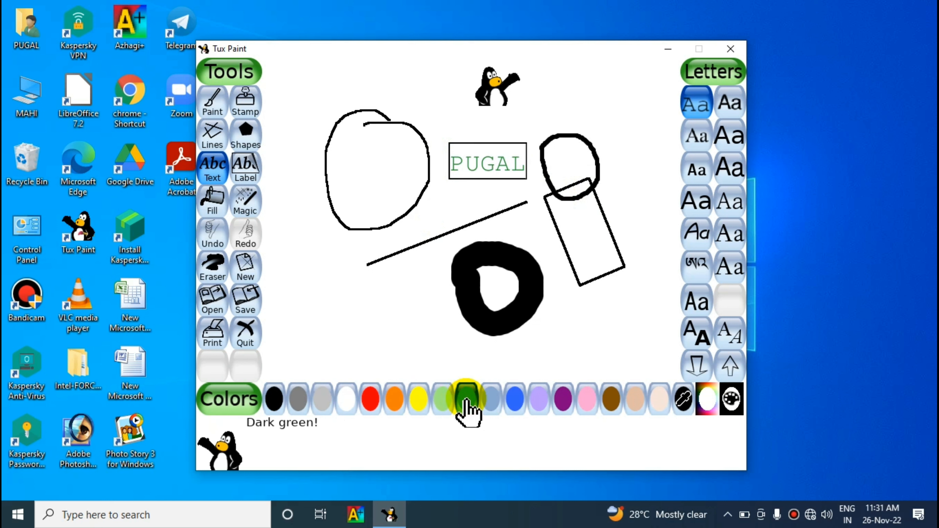
click(515, 400)
click(376, 332)
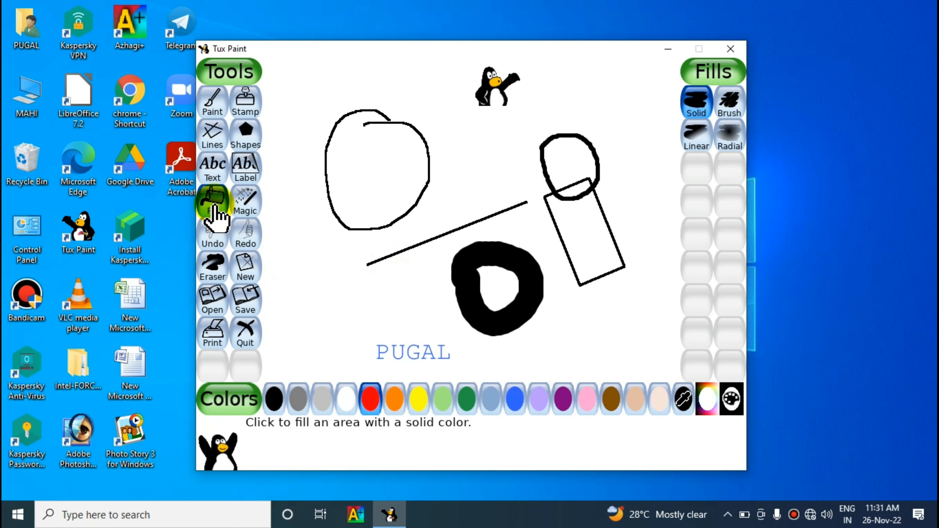
Fill the inside of the thick black ring and the tilted rectangle with solid yellow
click(216, 212)
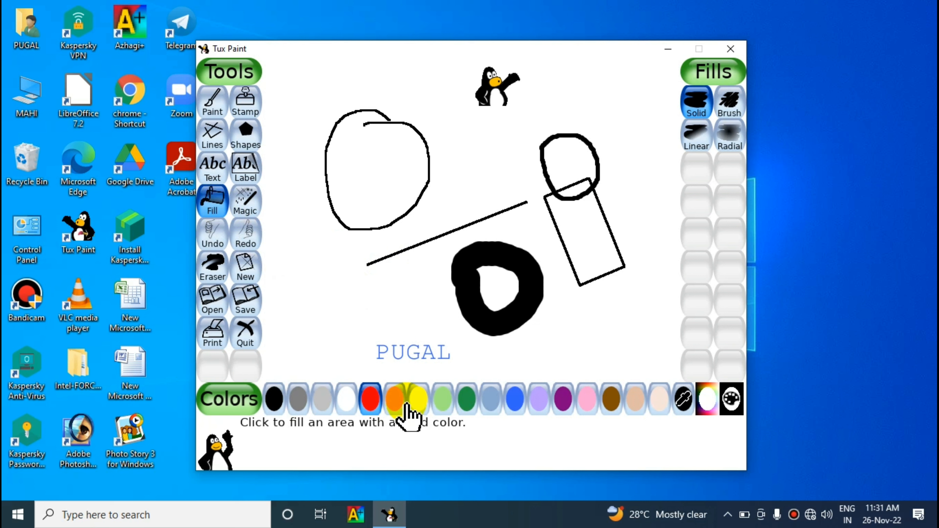
click(418, 400)
click(488, 283)
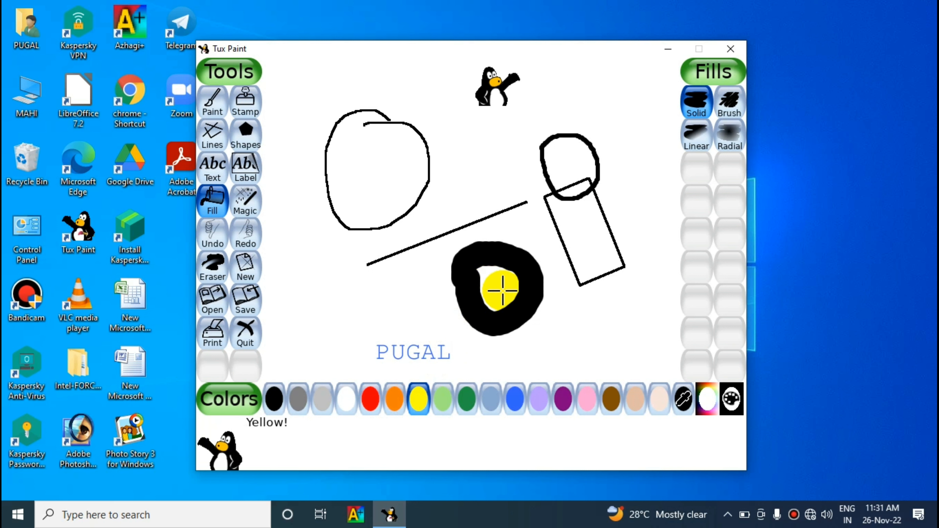
click(499, 286)
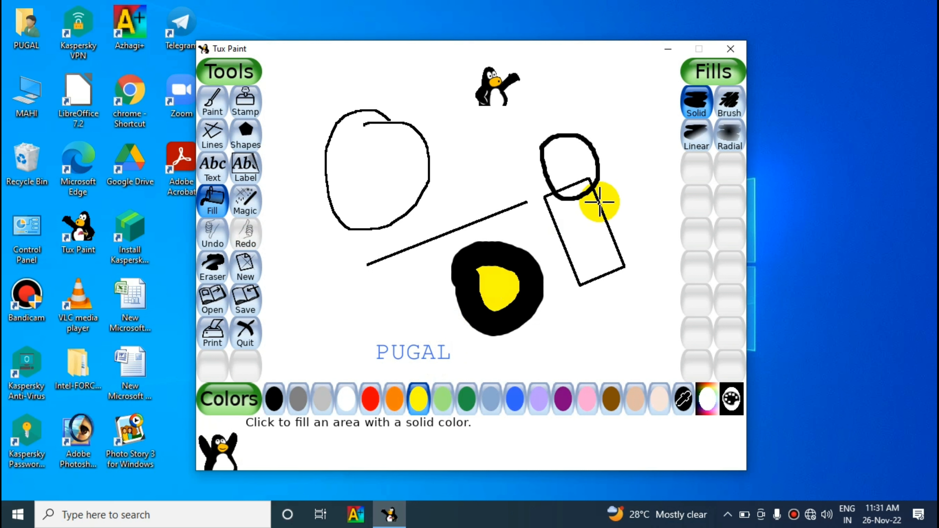
click(581, 219)
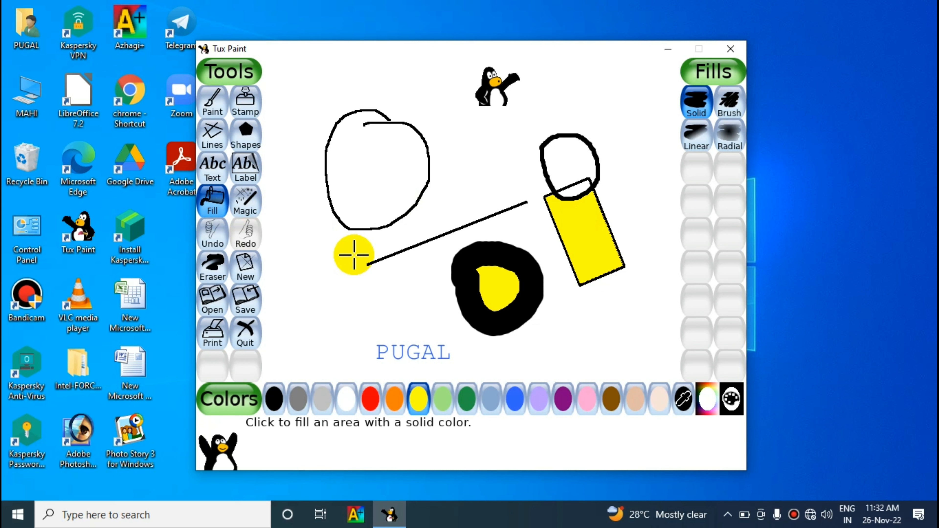
Undo the two yellow fills and redo them both
click(204, 237)
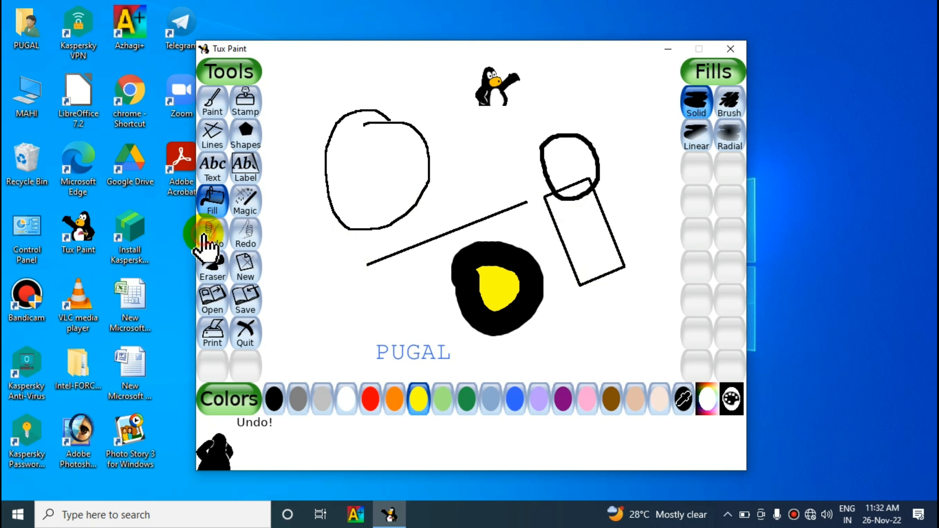
click(204, 237)
click(495, 273)
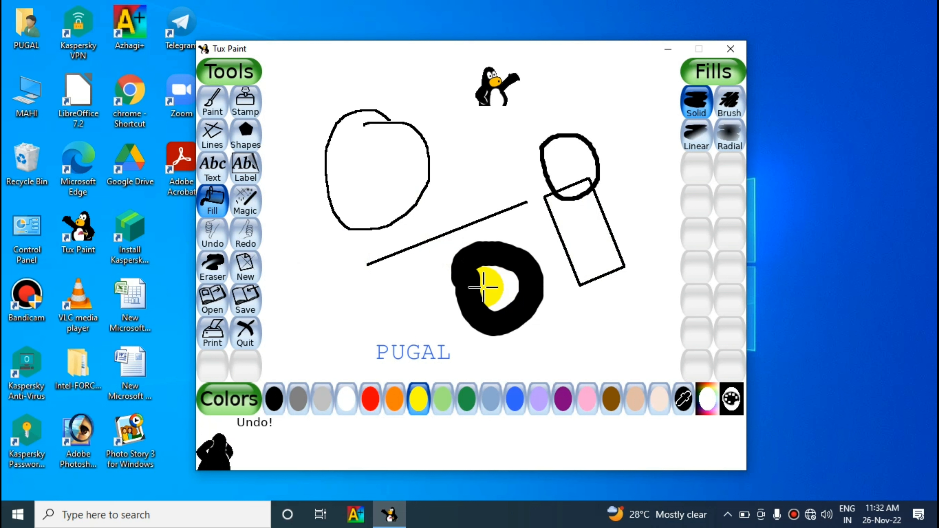
click(244, 240)
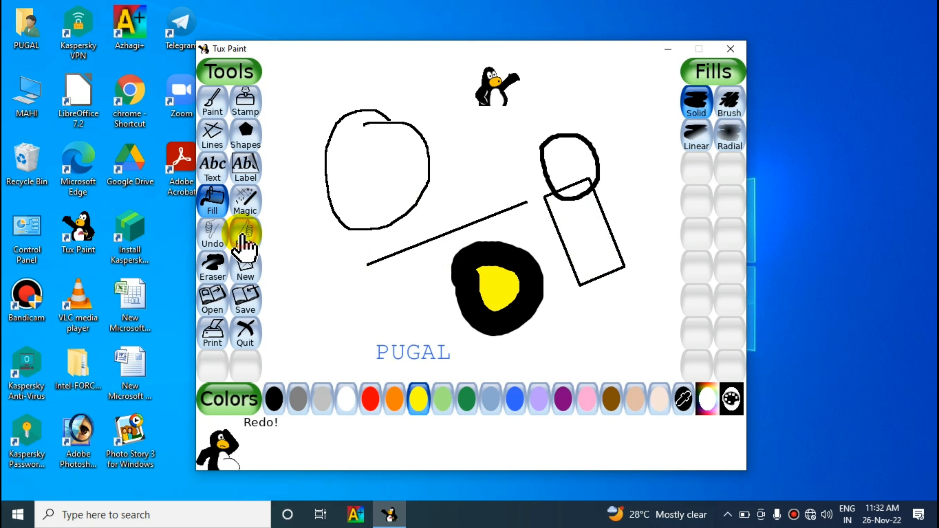
click(242, 237)
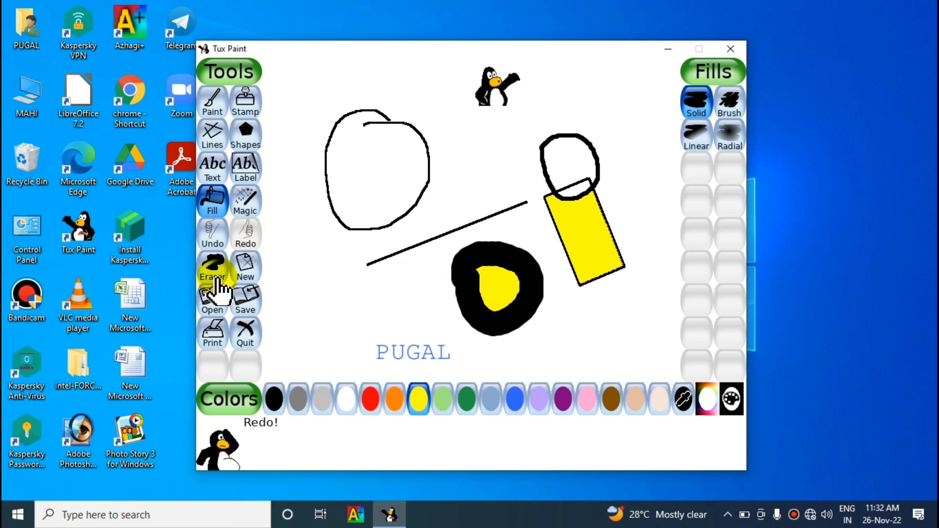
Erase part of the large thin circle with the largest square eraser and undo the erasure
click(214, 270)
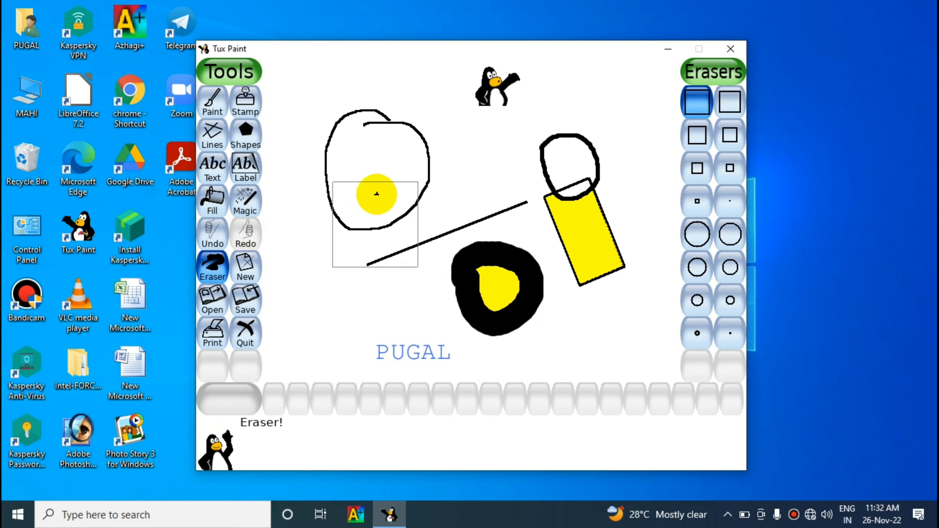
mouse_move(355, 146)
mouse_down()
mouse_move(475, 143)
mouse_move(484, 215)
mouse_move(548, 250)
mouse_move(485, 270)
mouse_move(420, 240)
mouse_move(602, 156)
mouse_move(633, 163)
mouse_move(604, 245)
mouse_move(587, 205)
mouse_move(493, 153)
mouse_move(414, 168)
mouse_move(380, 221)
mouse_move(360, 217)
mouse_up()
key(ctrl+z)
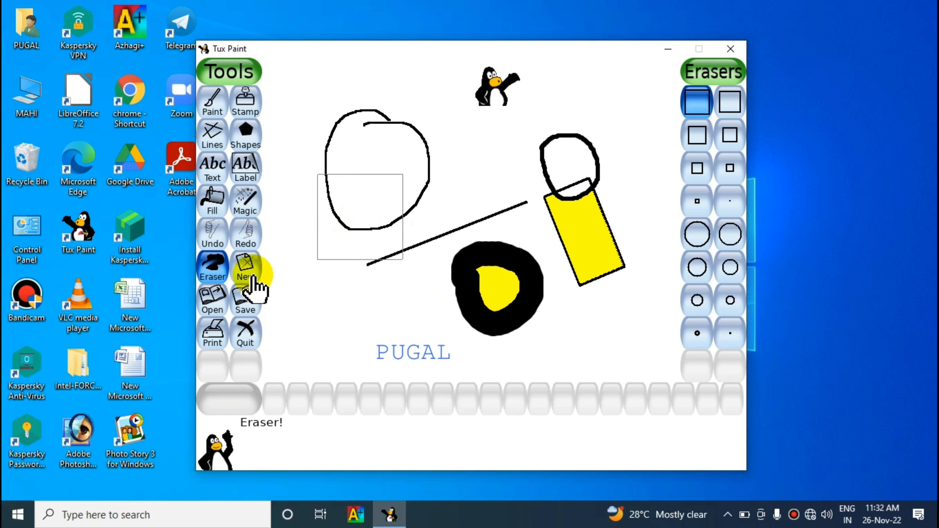
Look at the background choices for a new drawing and check for saved drawings, returning to the canvas each time
click(247, 272)
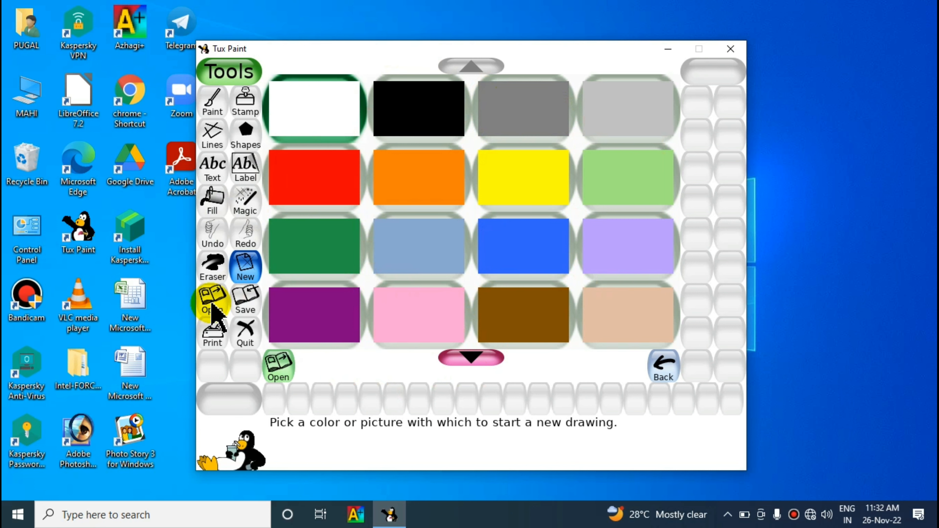
click(663, 372)
click(212, 300)
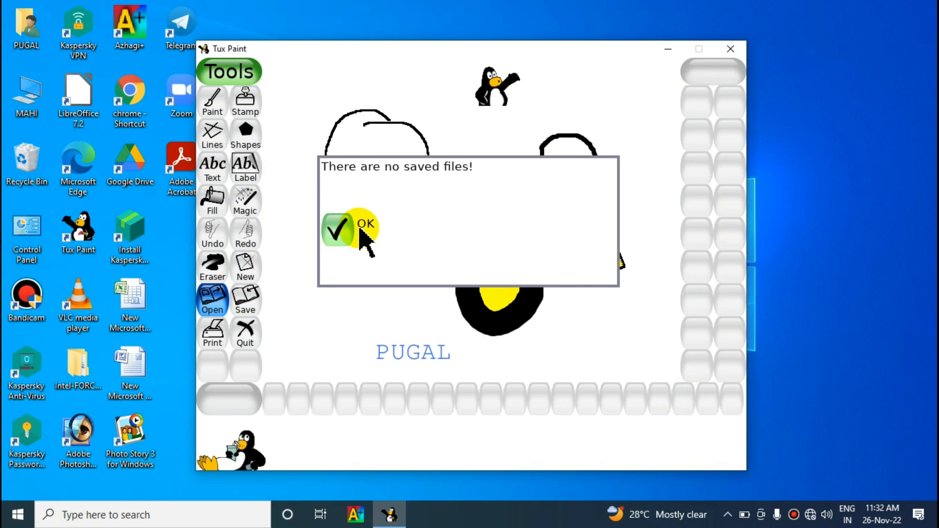
click(366, 228)
View the list of saved drawings and return to the current drawing
click(212, 266)
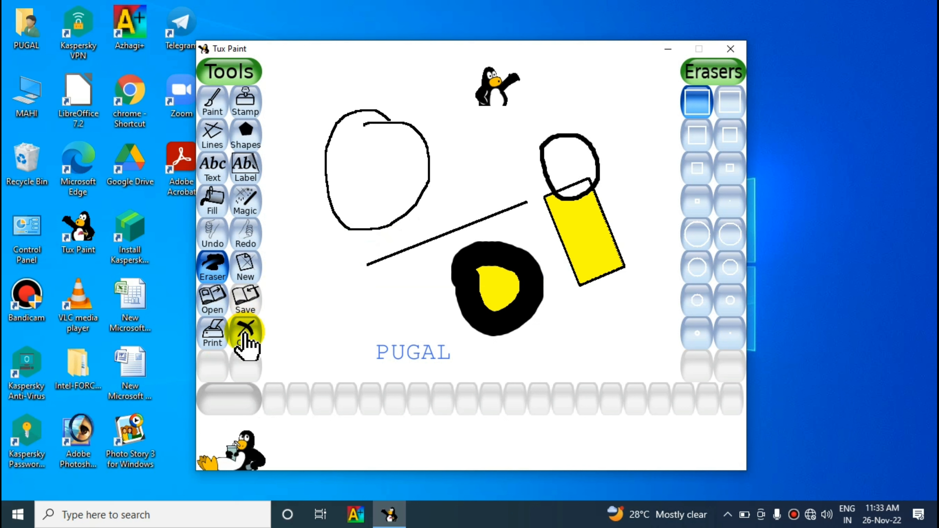
click(212, 298)
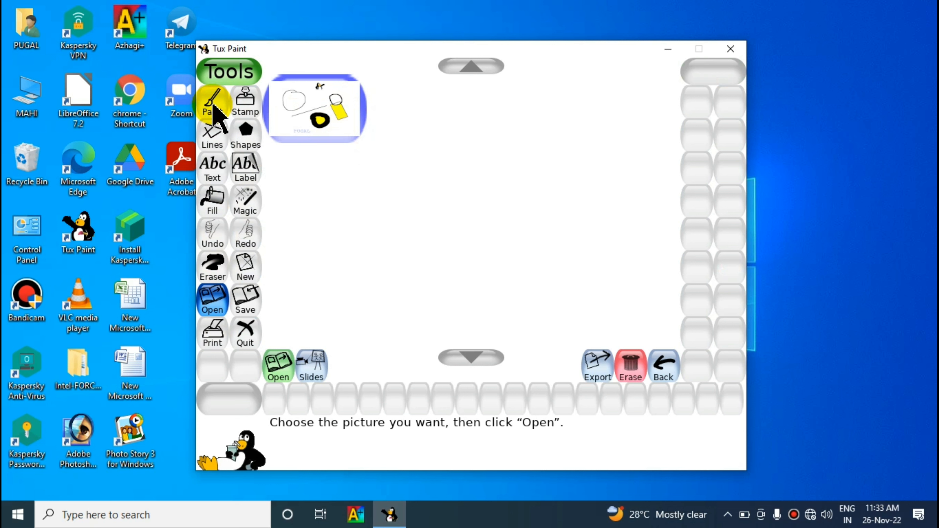
click(661, 374)
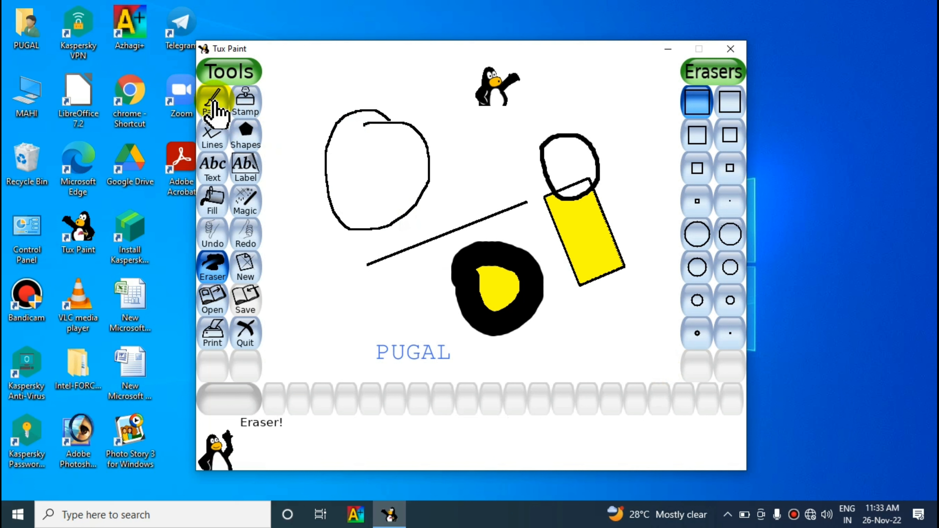
Start a new drawing with a solid blue background
click(246, 265)
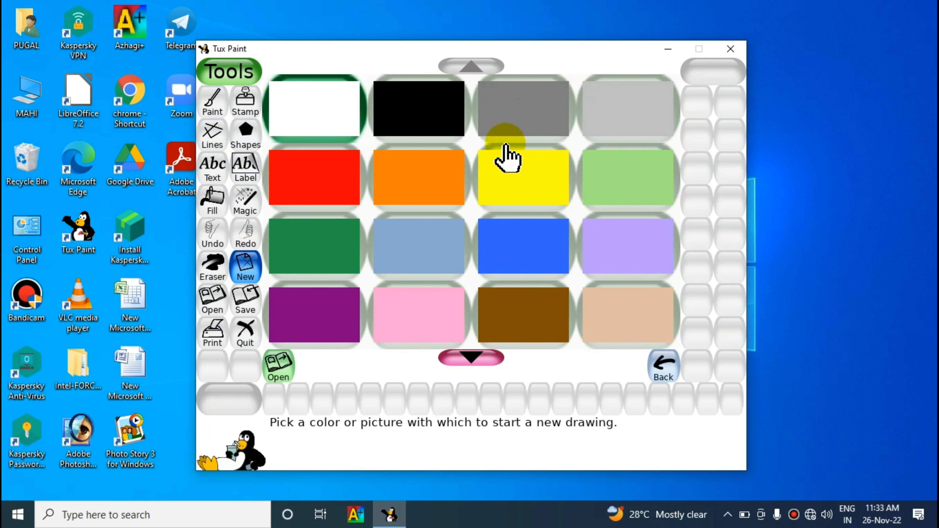
click(506, 246)
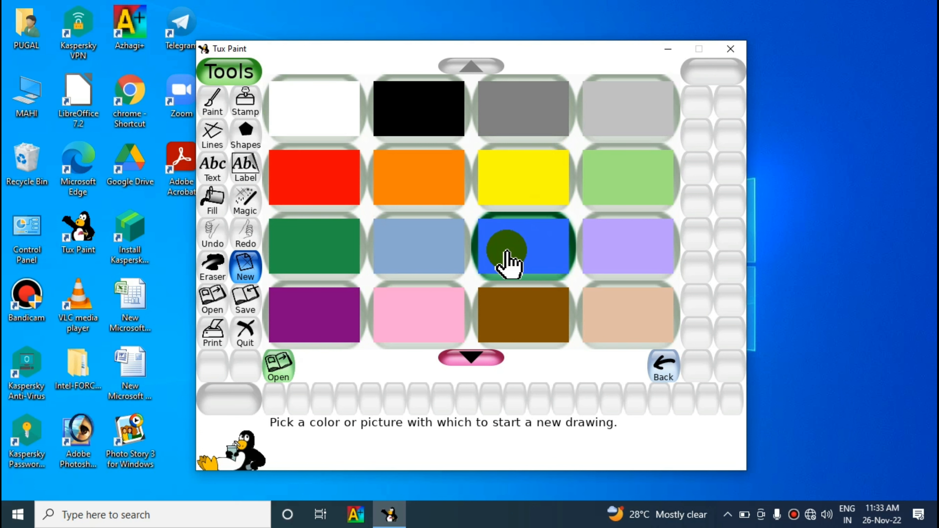
click(281, 367)
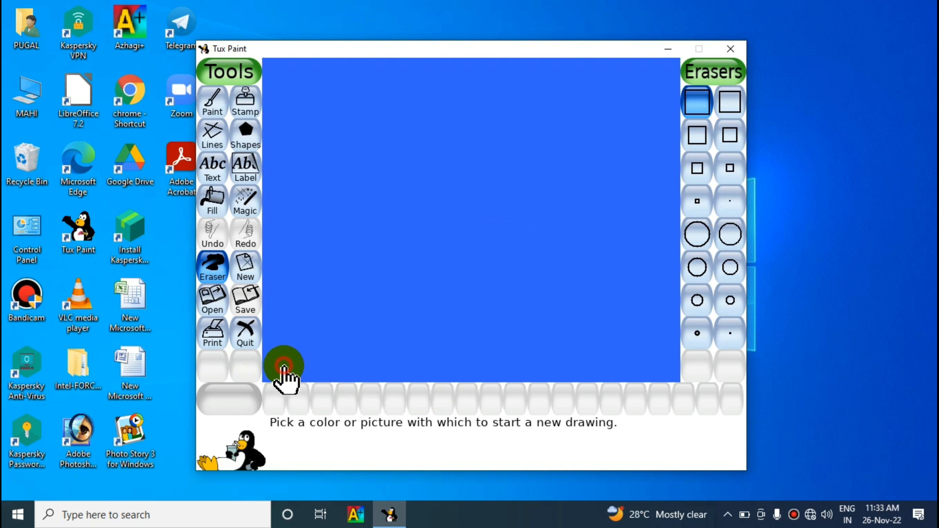
Start another new drawing with a plain white background
click(242, 265)
click(317, 105)
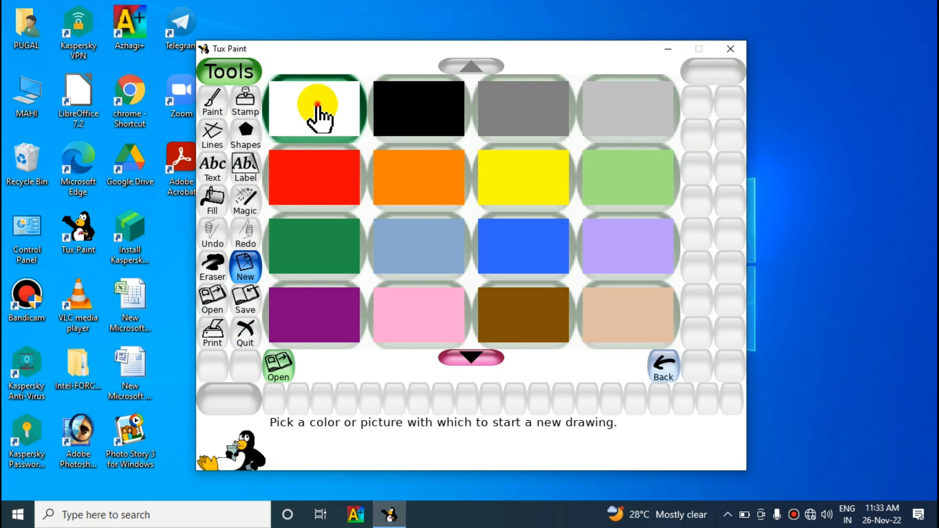
click(282, 366)
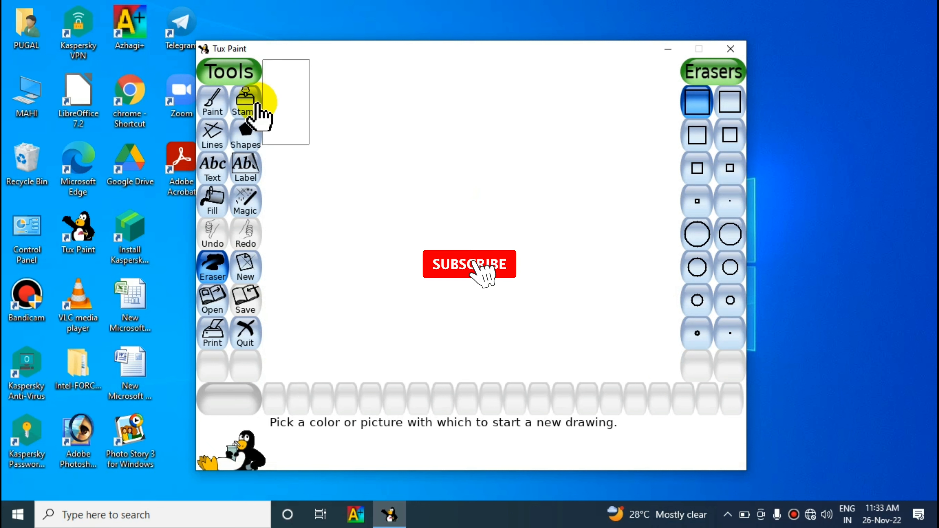
Paint a tall rounded rectangle in dark green with the smallest round brush and surround it with an outer frame with short corner strokes
click(217, 105)
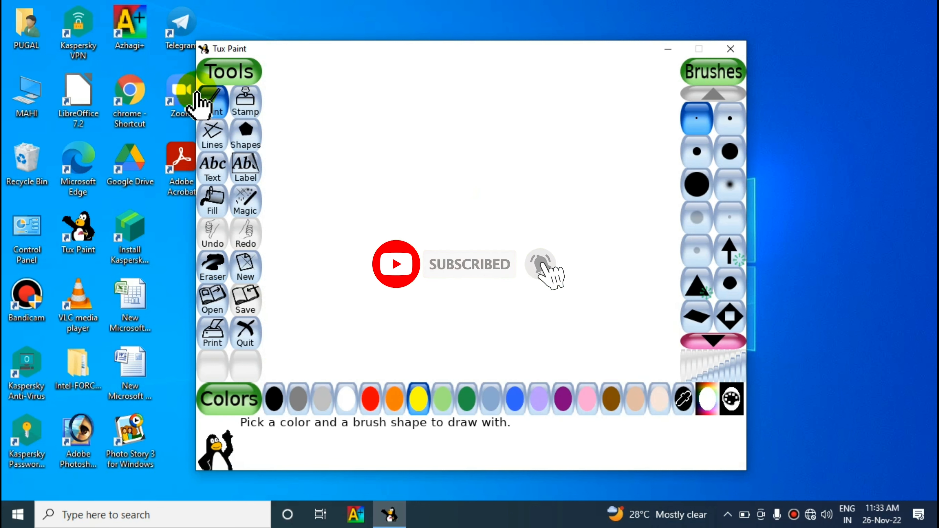
click(697, 124)
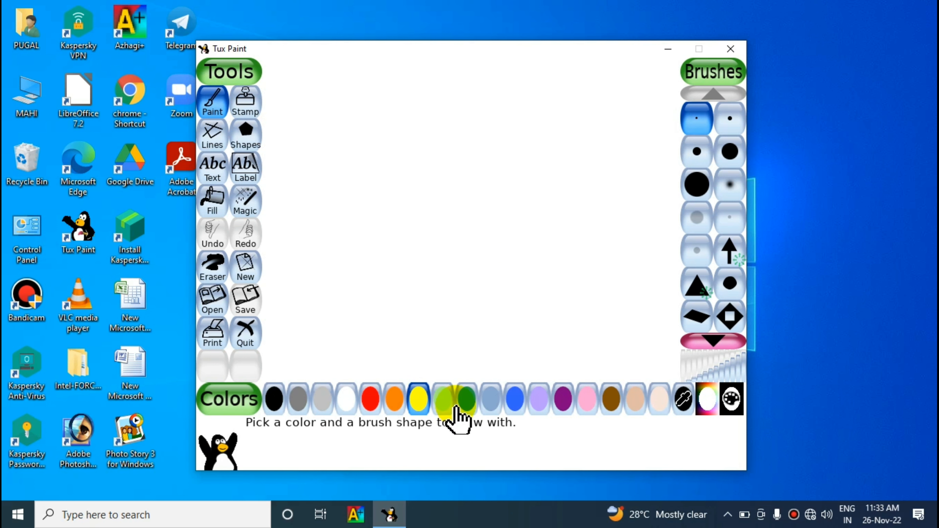
click(466, 405)
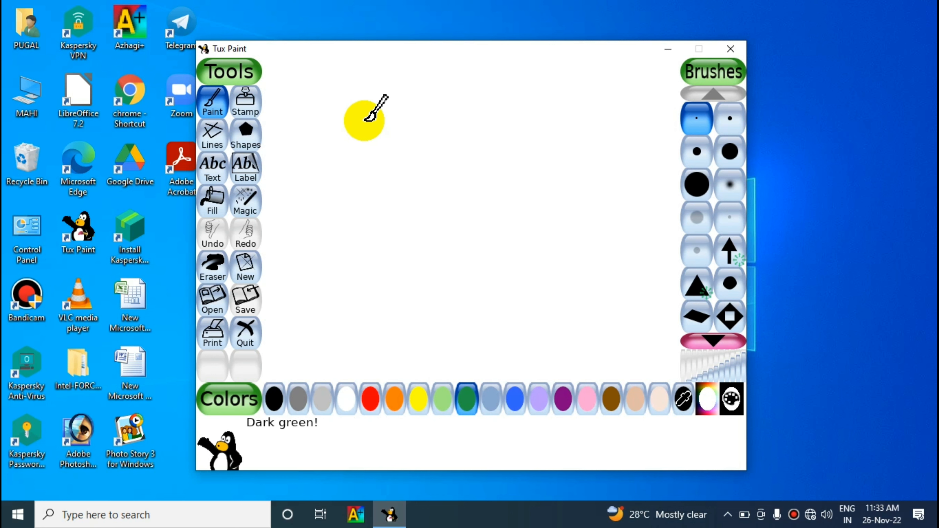
mouse_move(368, 126)
mouse_down()
mouse_move(363, 219)
mouse_move(377, 306)
mouse_move(510, 305)
mouse_move(519, 188)
mouse_move(506, 108)
mouse_move(485, 96)
mouse_move(416, 98)
mouse_move(368, 129)
mouse_up()
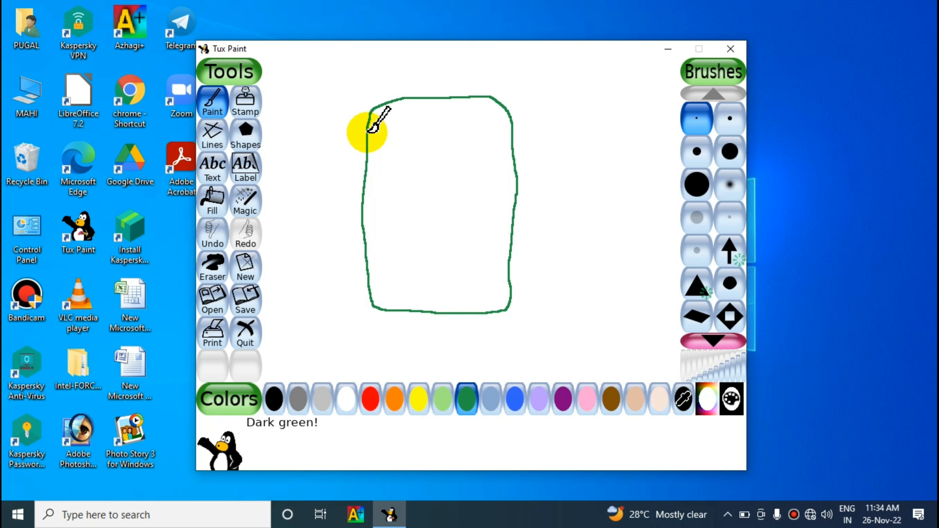
drag(359, 116, 362, 322)
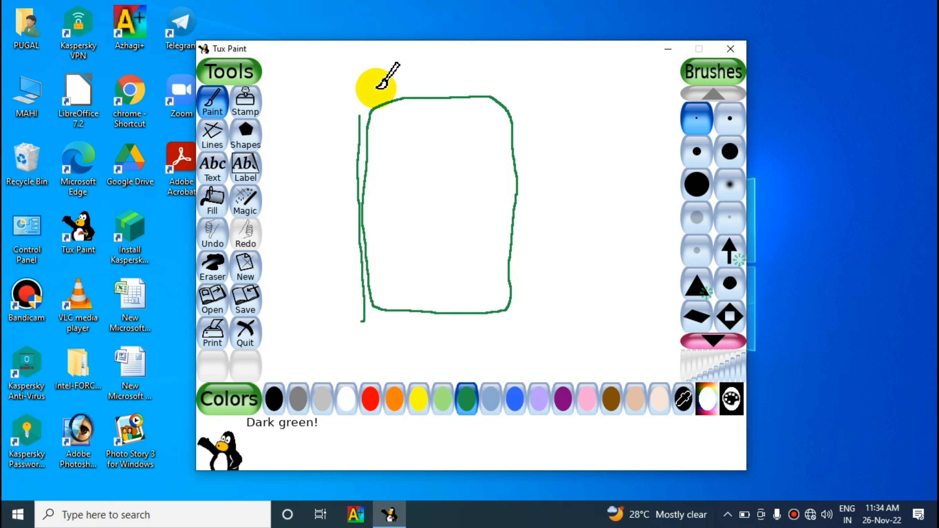
mouse_move(374, 92)
mouse_down()
mouse_move(531, 92)
mouse_move(511, 108)
mouse_move(526, 174)
mouse_move(519, 317)
mouse_move(417, 327)
mouse_move(375, 318)
mouse_up()
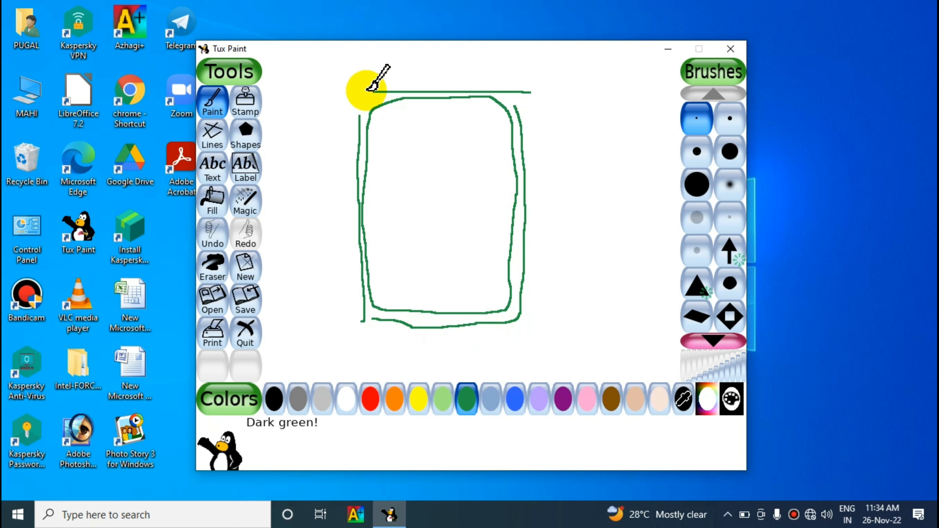
Erase the bit of line joining the strokes at the outer frame's lower-right corner with the smallest square eraser
click(211, 276)
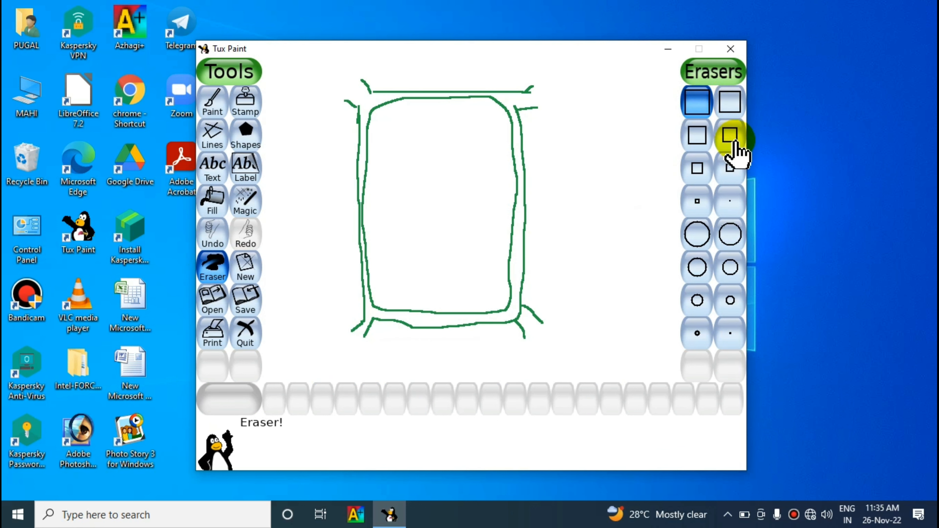
click(697, 201)
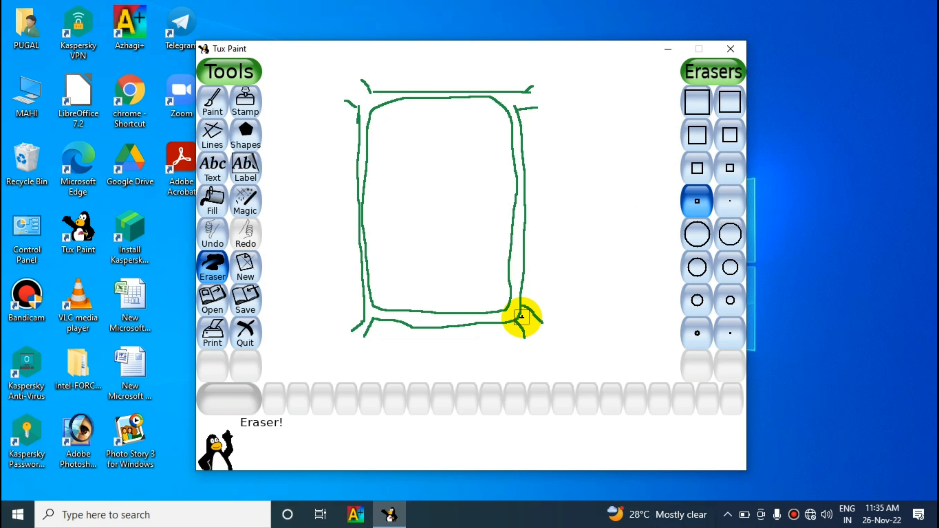
click(731, 205)
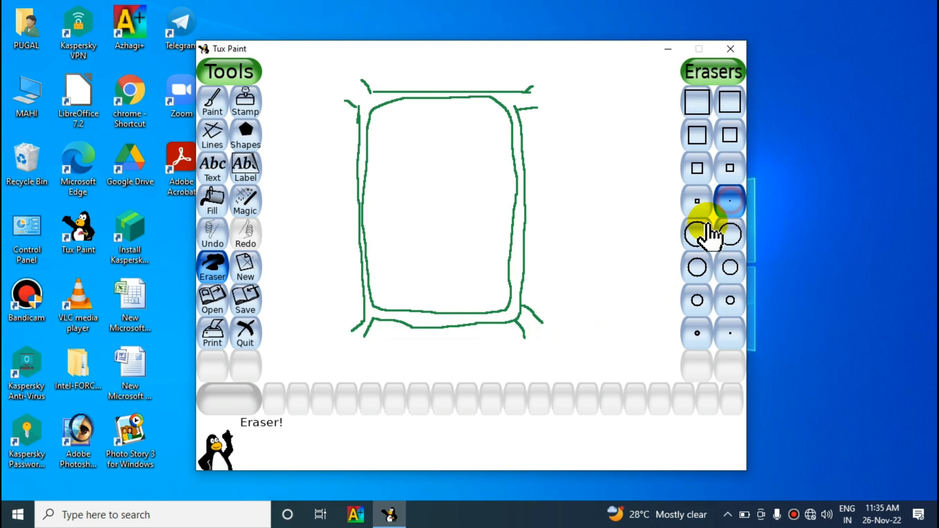
drag(518, 313, 522, 311)
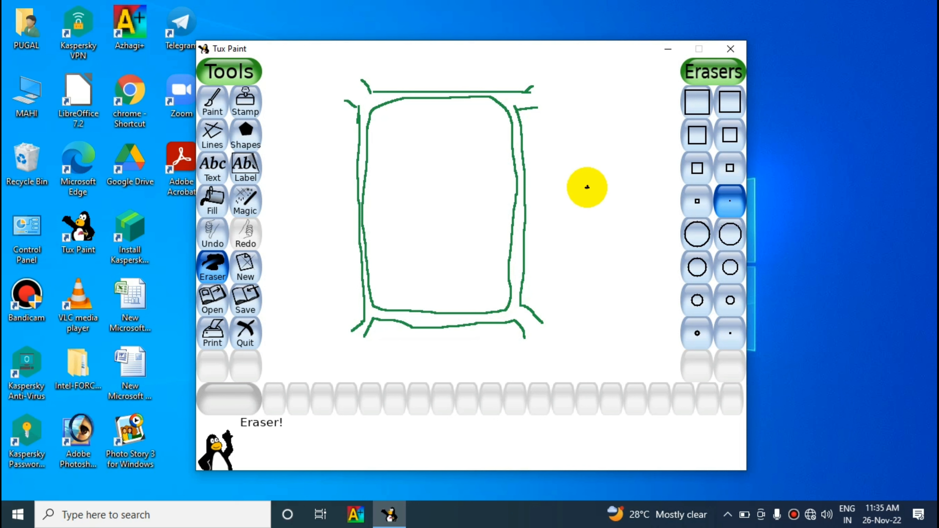
Paint extra dark green lines along all four sides of the frame with the smallest round brush
click(218, 112)
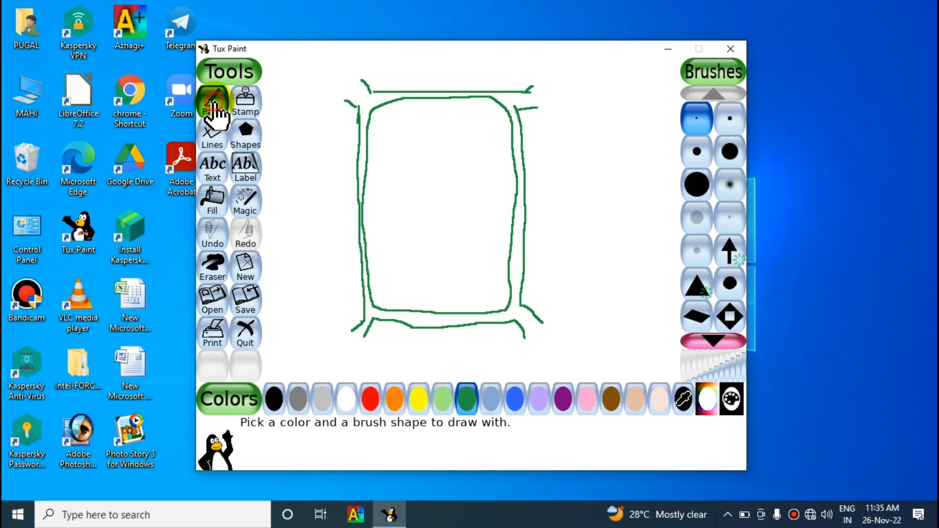
click(695, 126)
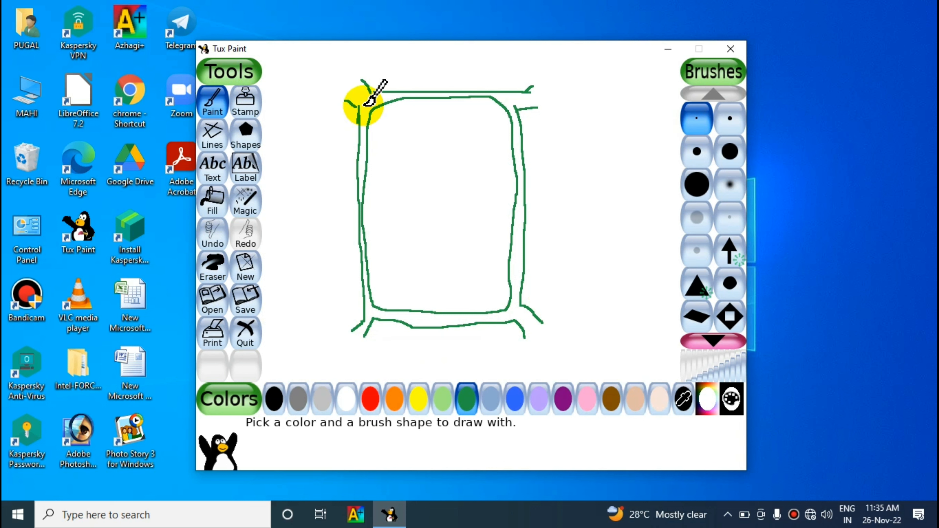
mouse_move(368, 105)
mouse_down()
mouse_move(368, 328)
mouse_move(361, 337)
mouse_move(393, 321)
mouse_move(377, 315)
mouse_move(435, 322)
mouse_move(526, 321)
mouse_up()
mouse_move(515, 288)
mouse_down()
mouse_move(522, 182)
mouse_move(512, 103)
mouse_move(539, 101)
mouse_up()
mouse_move(361, 87)
mouse_down()
mouse_move(377, 97)
mouse_move(438, 93)
mouse_up()
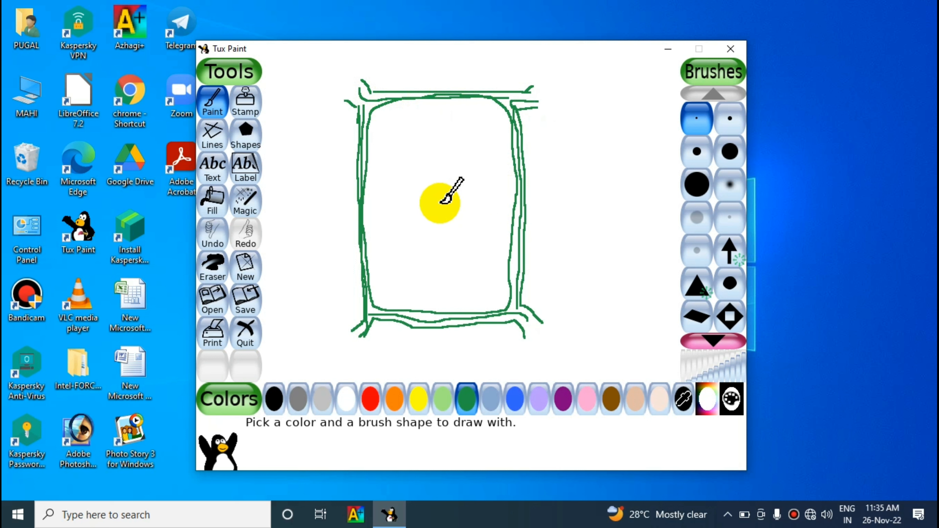
Paint a closed J-shaped outline inside the frame, plus a circle beside it with two curved arcs around its upper-left side
mouse_move(466, 178)
mouse_down()
mouse_move(467, 152)
mouse_move(491, 151)
mouse_move(499, 204)
mouse_move(486, 281)
mouse_move(436, 286)
mouse_move(410, 263)
mouse_move(462, 244)
mouse_move(466, 180)
mouse_up()
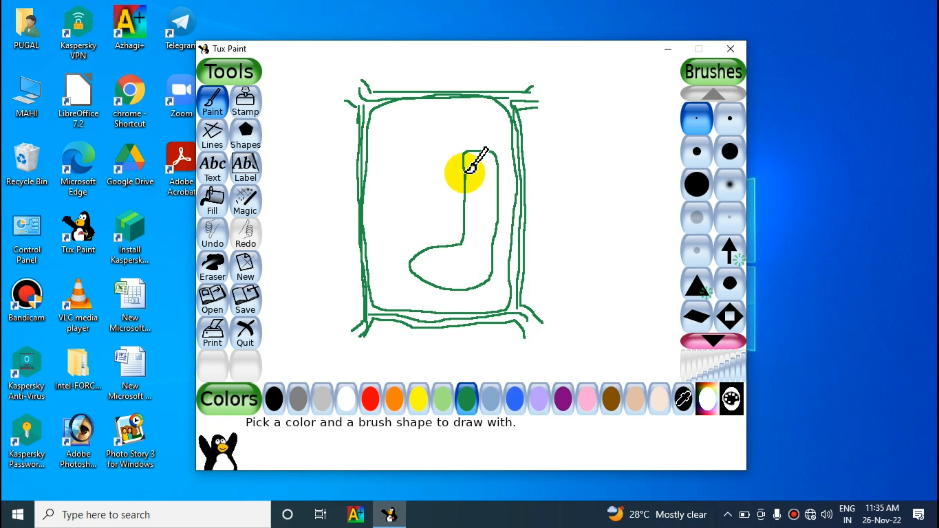
drag(413, 214, 410, 208)
mouse_move(401, 239)
mouse_down()
mouse_move(406, 186)
mouse_move(445, 169)
mouse_up()
mouse_move(391, 235)
mouse_down()
mouse_move(388, 202)
mouse_move(402, 177)
mouse_move(442, 158)
mouse_up()
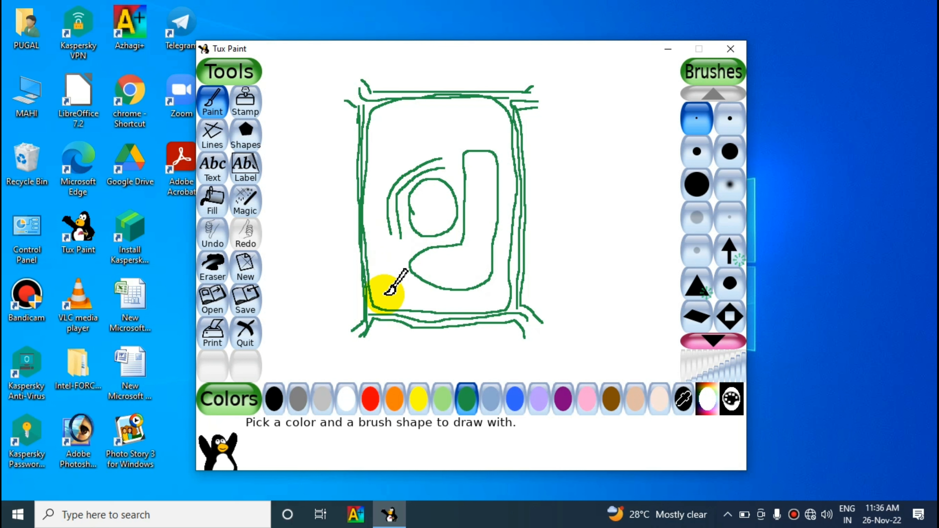